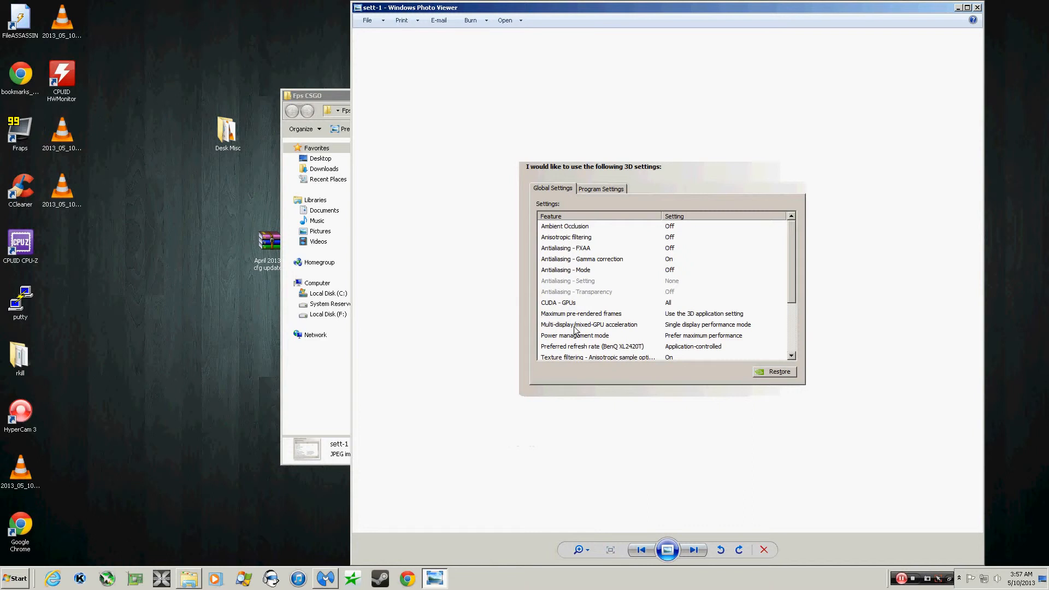
Step: Compare the 3D settings shown in the sett-1 and sett-2 images, and close the viewer and the Fps CSGO folder
left_click_drag(310, 98, 134, 91)
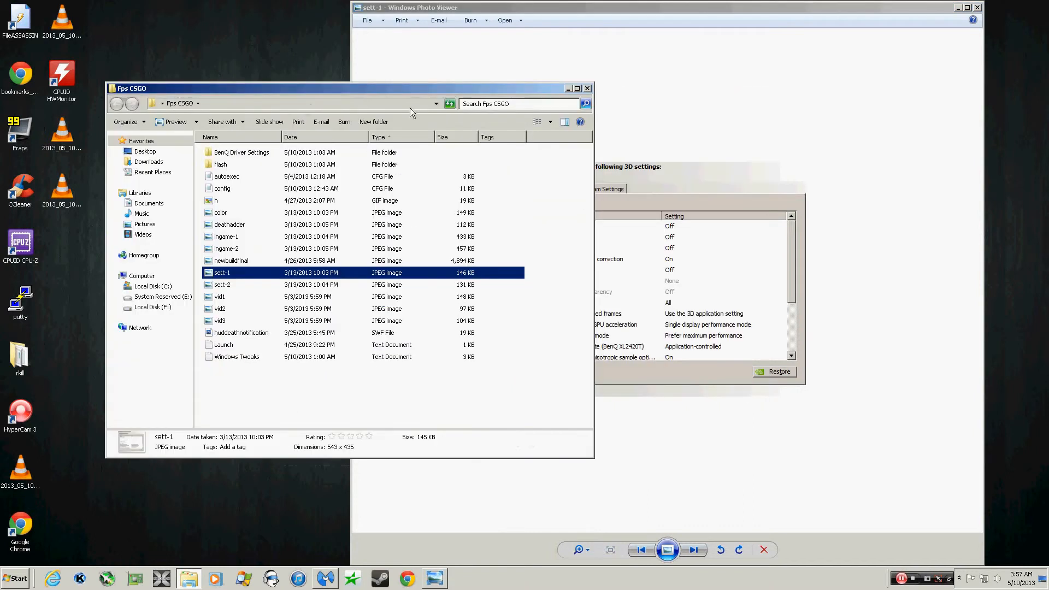
left_click_drag(387, 94, 312, 96)
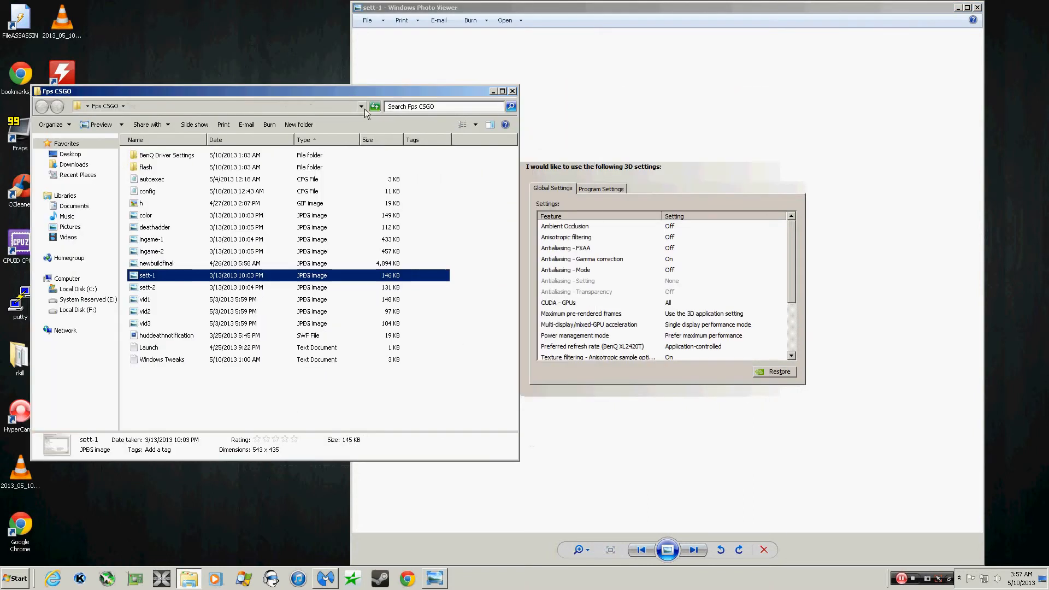
left_click(584, 96)
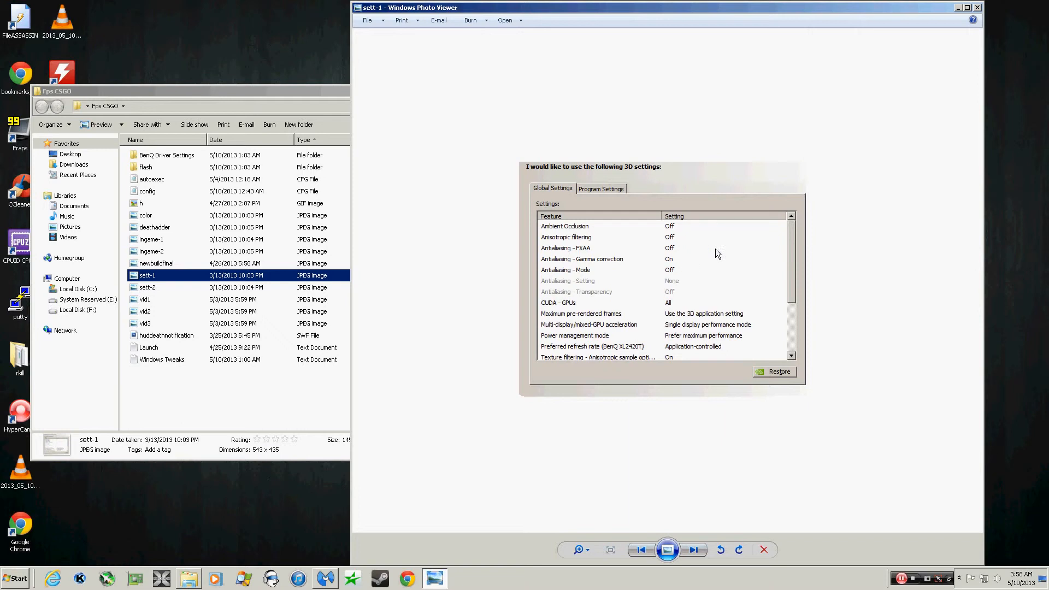
key("Right")
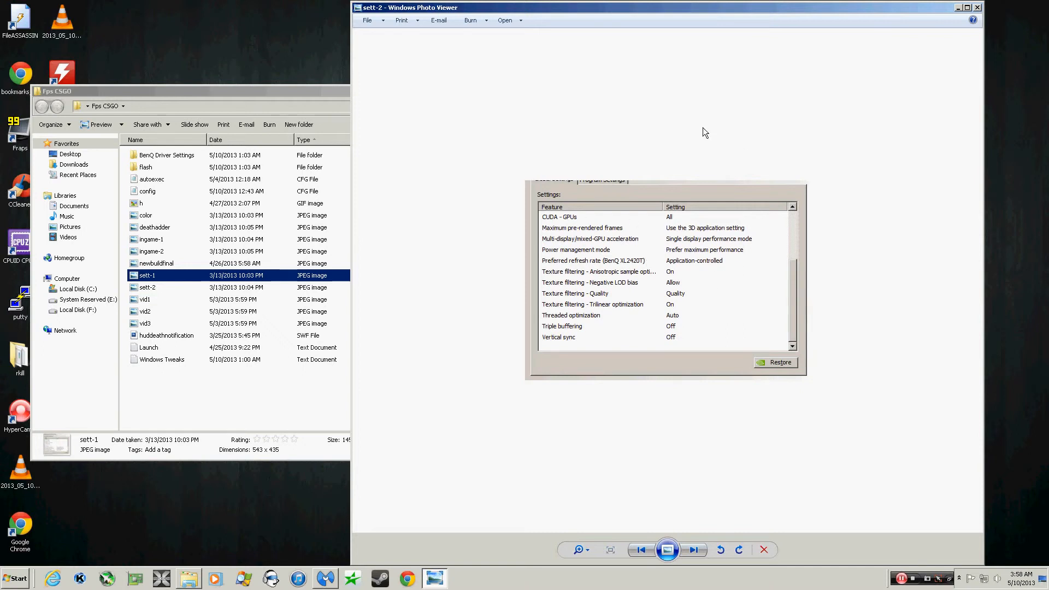
left_click(978, 7)
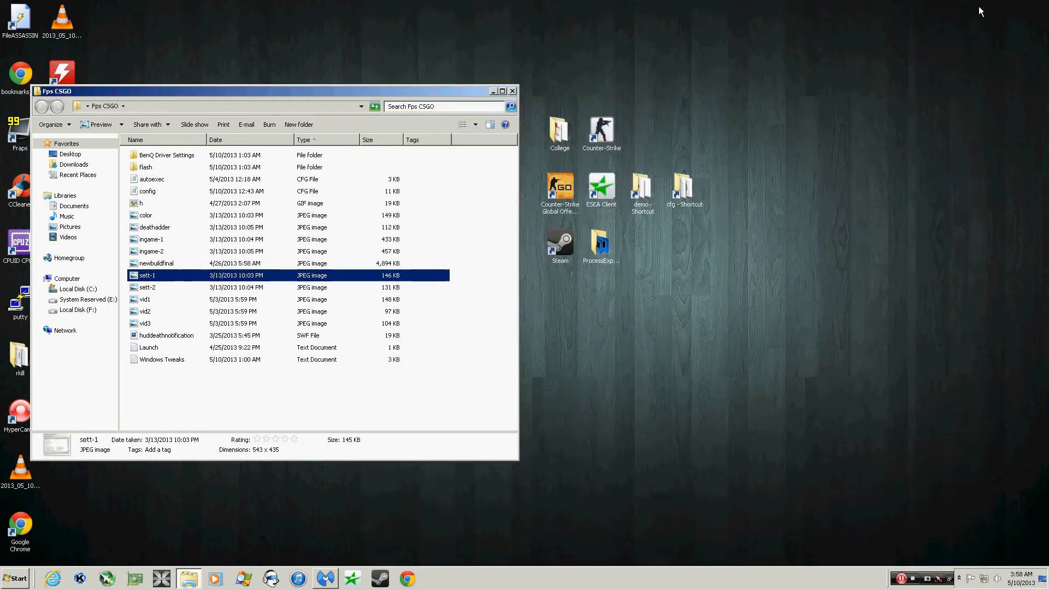
left_click(512, 91)
Step: Open the NVIDIA Control Panel from the desktop
right_click(322, 119)
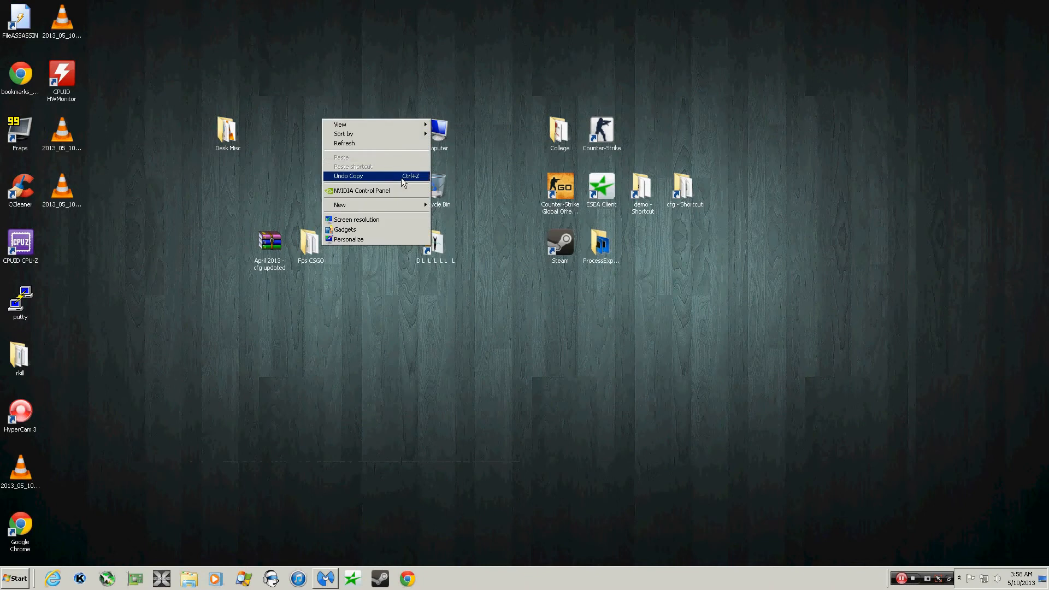
left_click(393, 189)
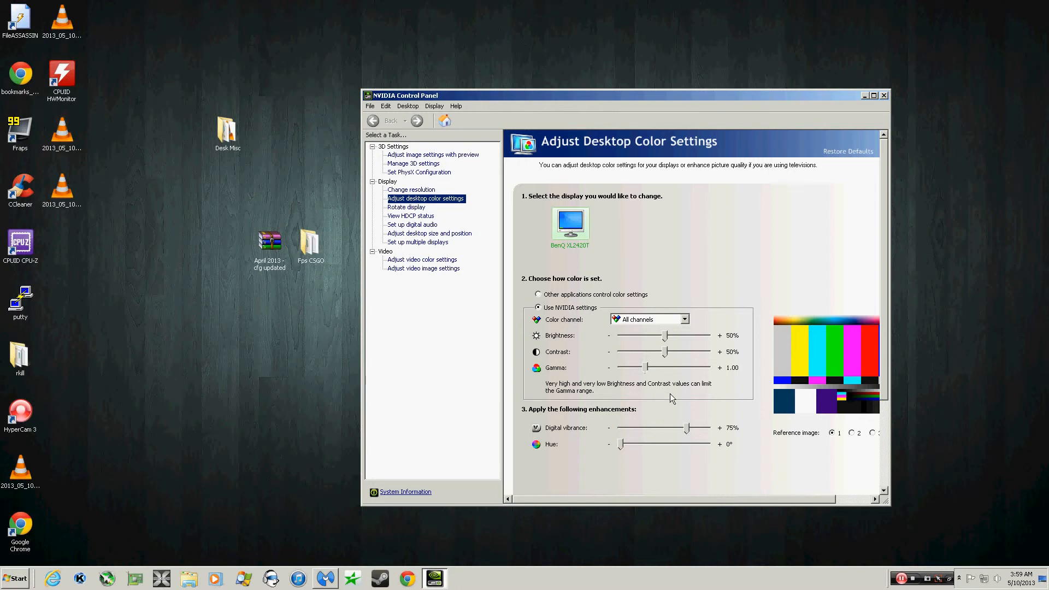
Step: Run GPU-Z to inspect the graphics card's details, and close it
left_click(134, 578)
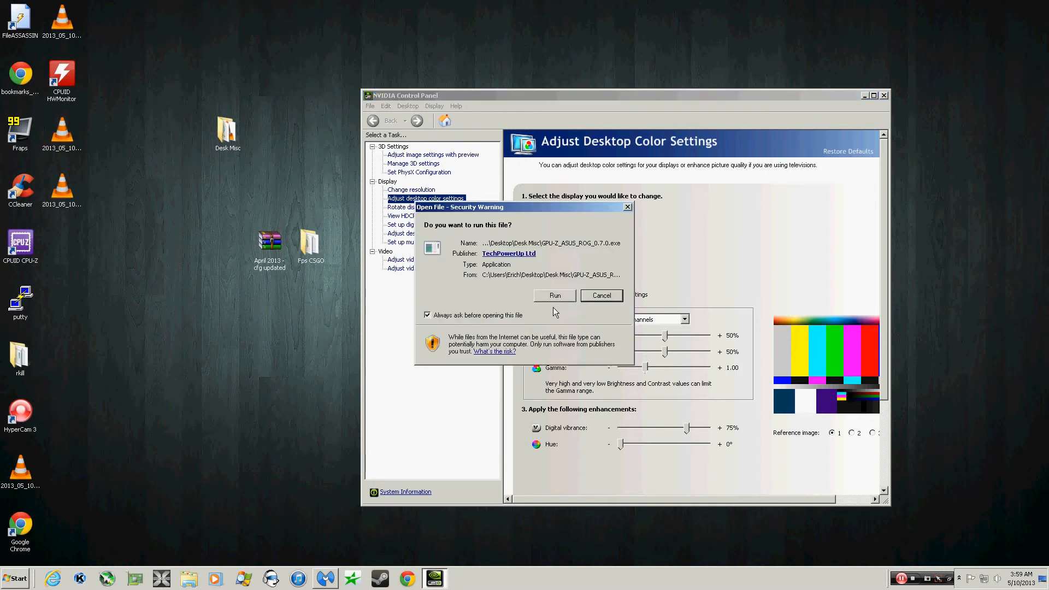
left_click(554, 295)
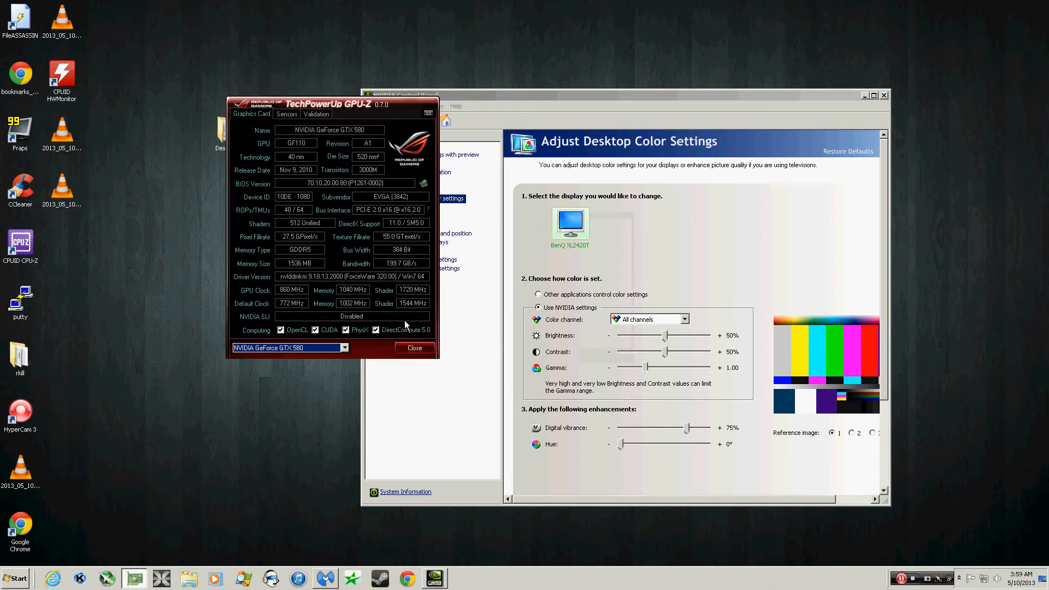
left_click(421, 350)
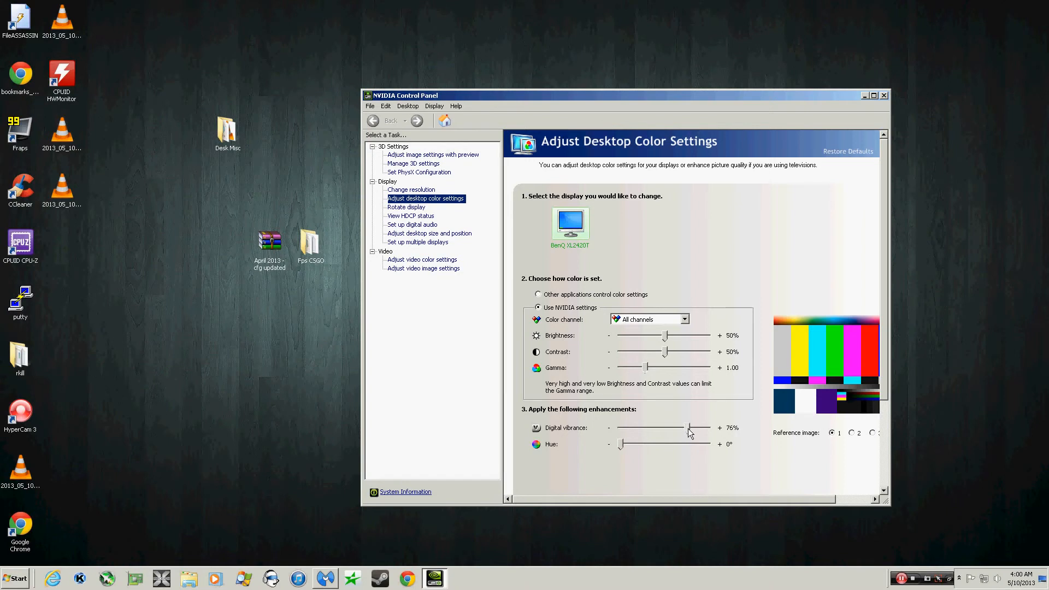
Step: Set the digital vibrance to 75%, and try raising the gamma to about 1.31 before lowering it
mouse_move(687, 428)
left_mouse_down()
mouse_move(716, 427)
mouse_move(688, 432)
left_mouse_up()
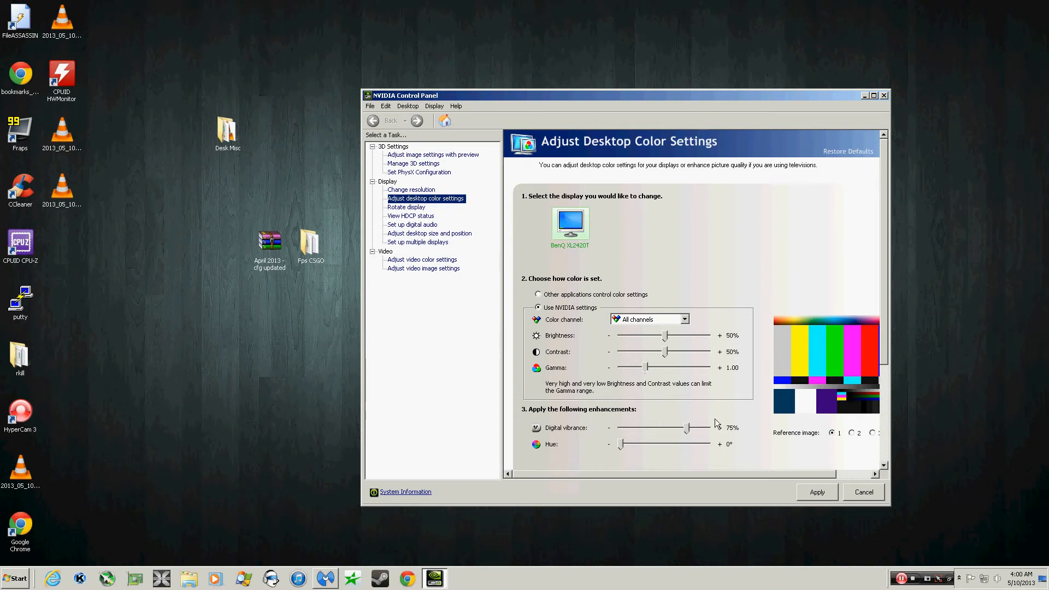
left_click_drag(644, 368, 659, 369)
key("Left")
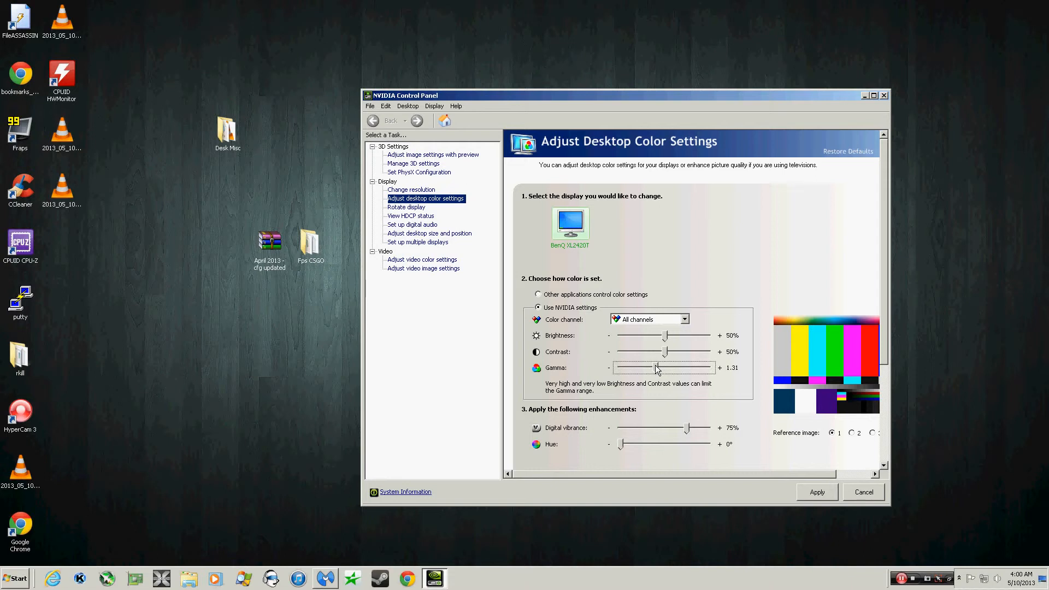
key("Left")
key("Left")
key("Left")
key("Left")
key("Left")
key("Left")
key("Left")
key("Left")
key("Left")
key("Left")
key("Left")
key("Left")
key("Left")
key("Left")
key("Left")
key("Left")
key("Left")
key("Left")
key("Left")
Step: Review the whole global feature list on the Manage 3D settings page in an enlarged window
left_click(428, 164)
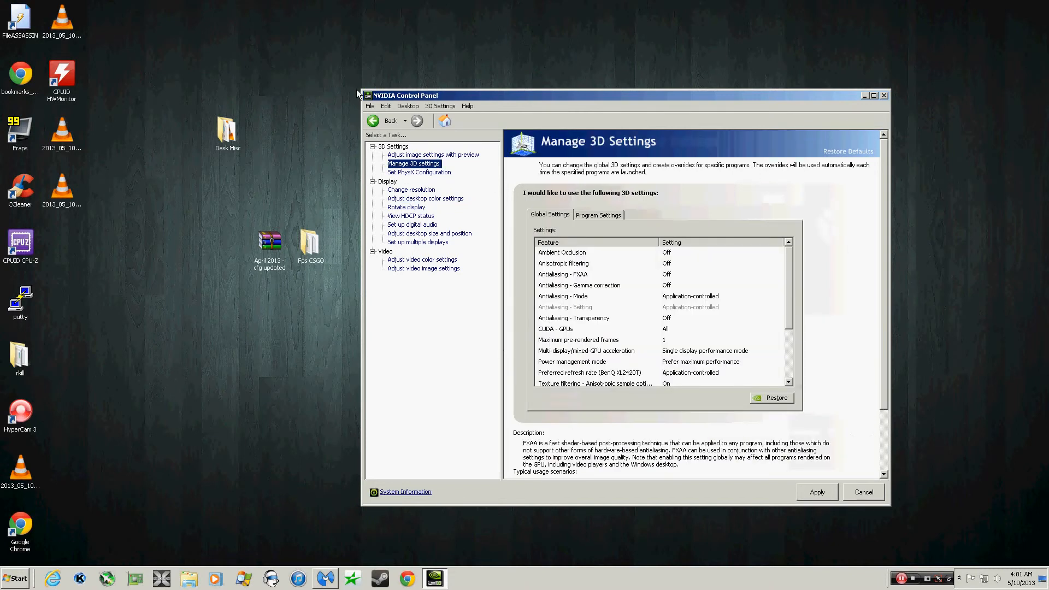
left_click_drag(360, 87, 312, 13)
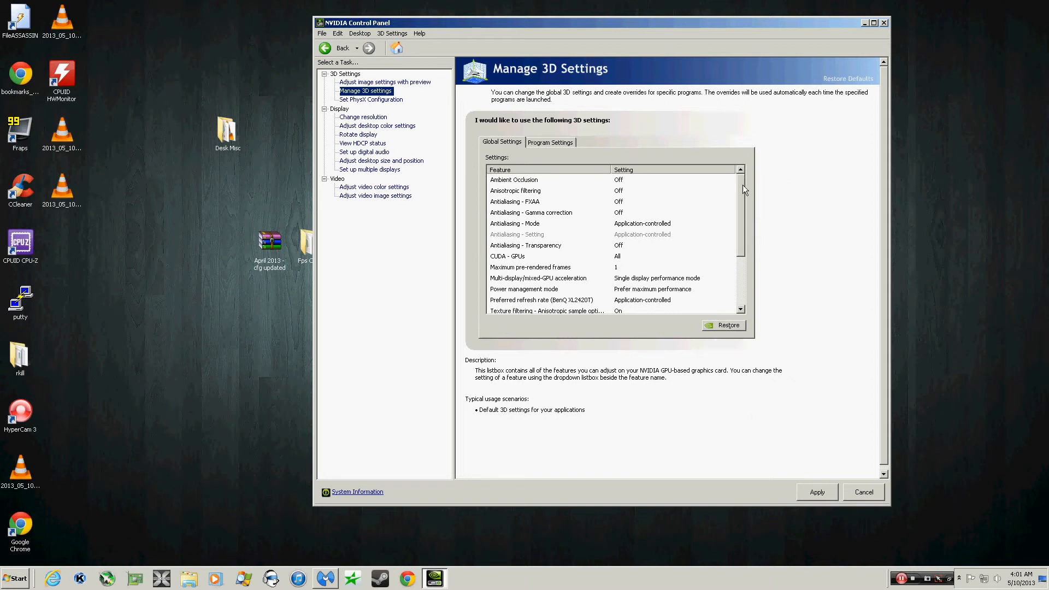
left_click_drag(742, 184, 745, 236)
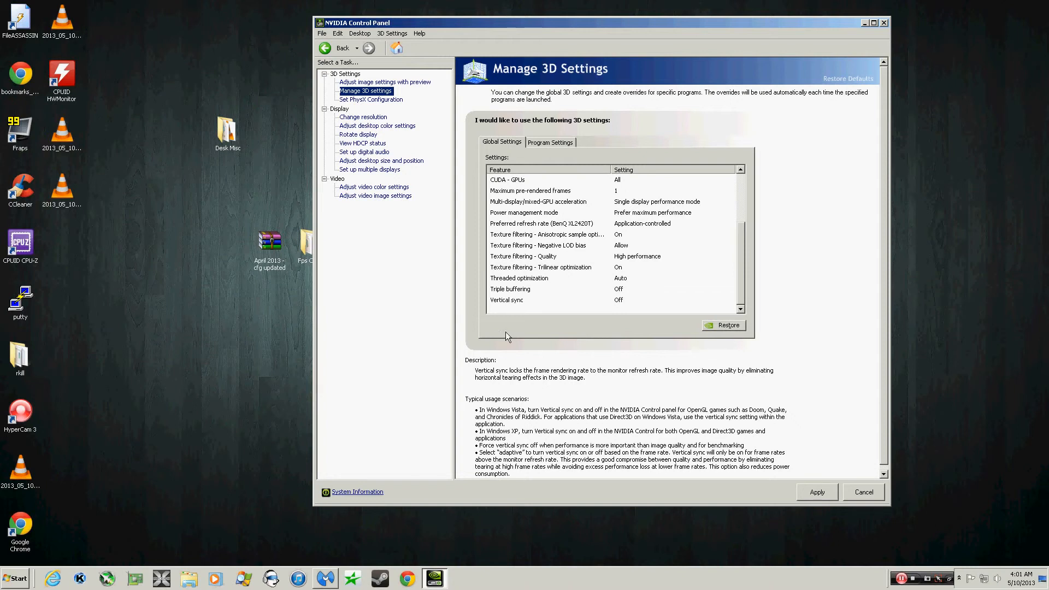
mouse_move(518, 293)
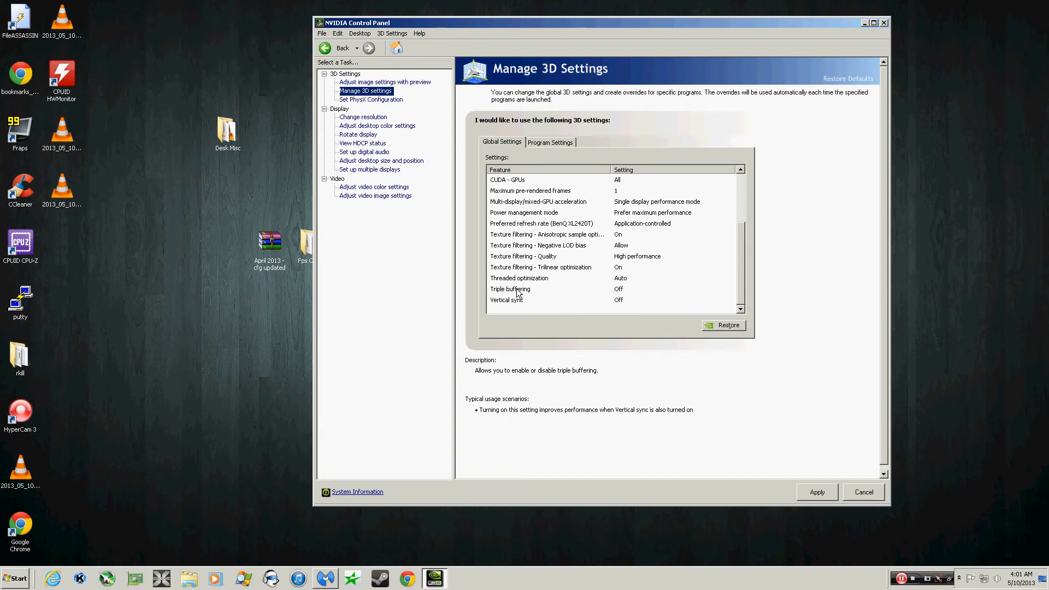
left_click_drag(739, 270, 749, 207)
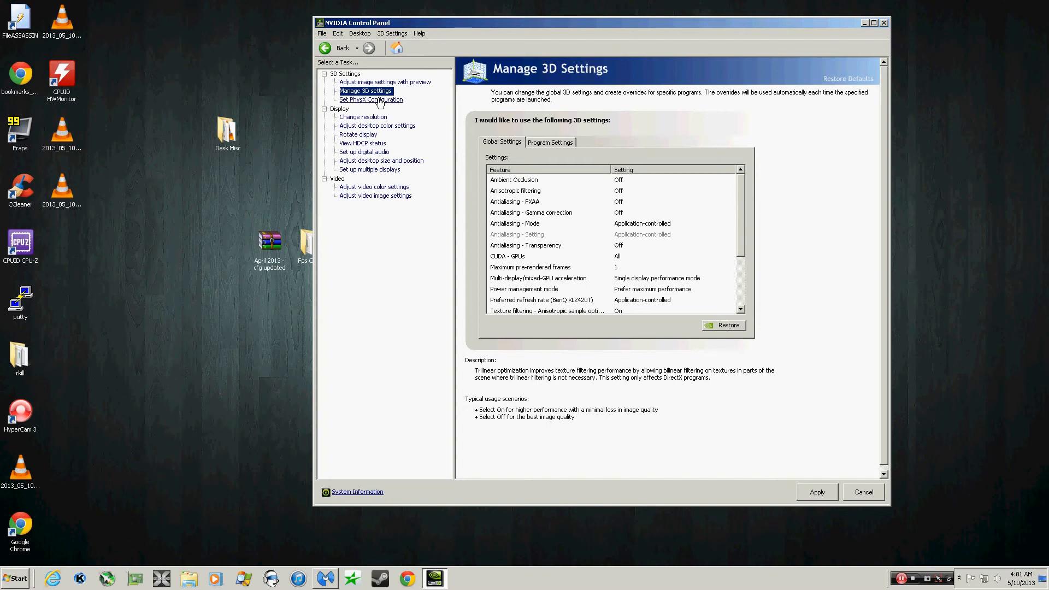
Step: Try the image preference at Balanced and at Performance in the image settings with preview, and cancel the changes
left_click(403, 83)
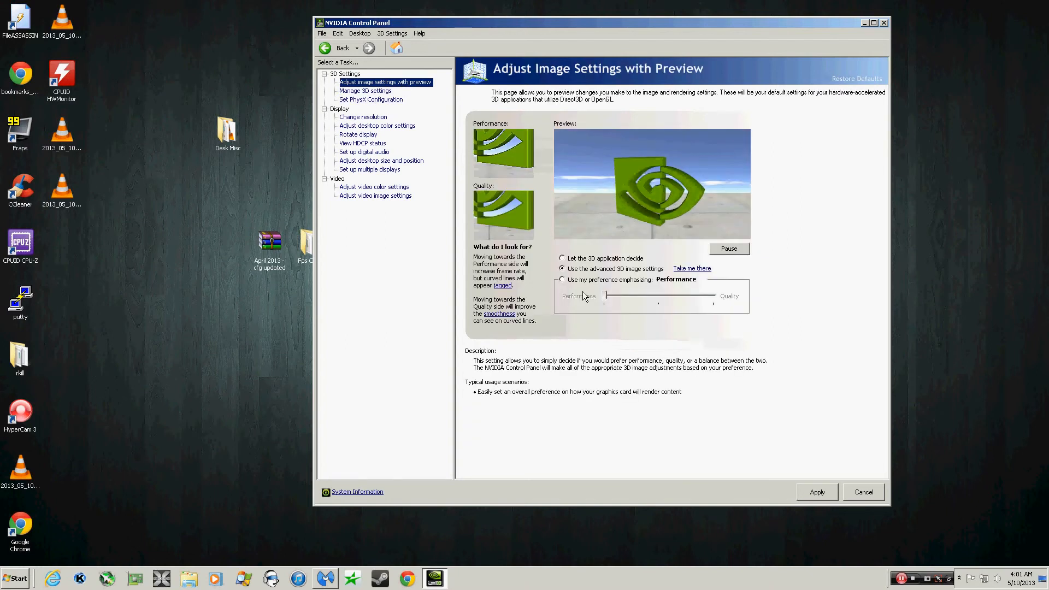
left_click(565, 280)
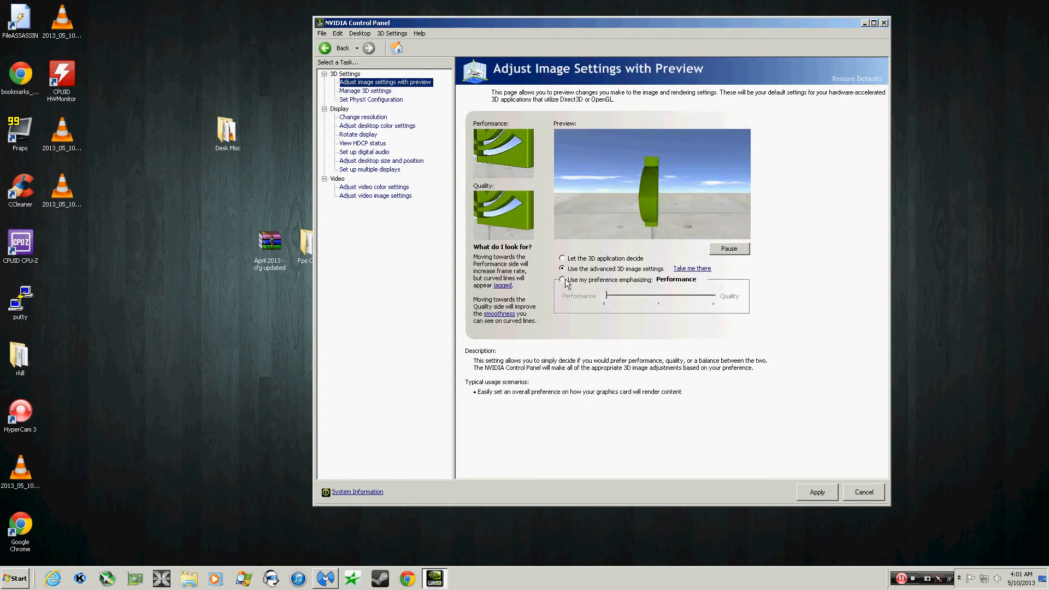
left_click_drag(604, 296, 684, 300)
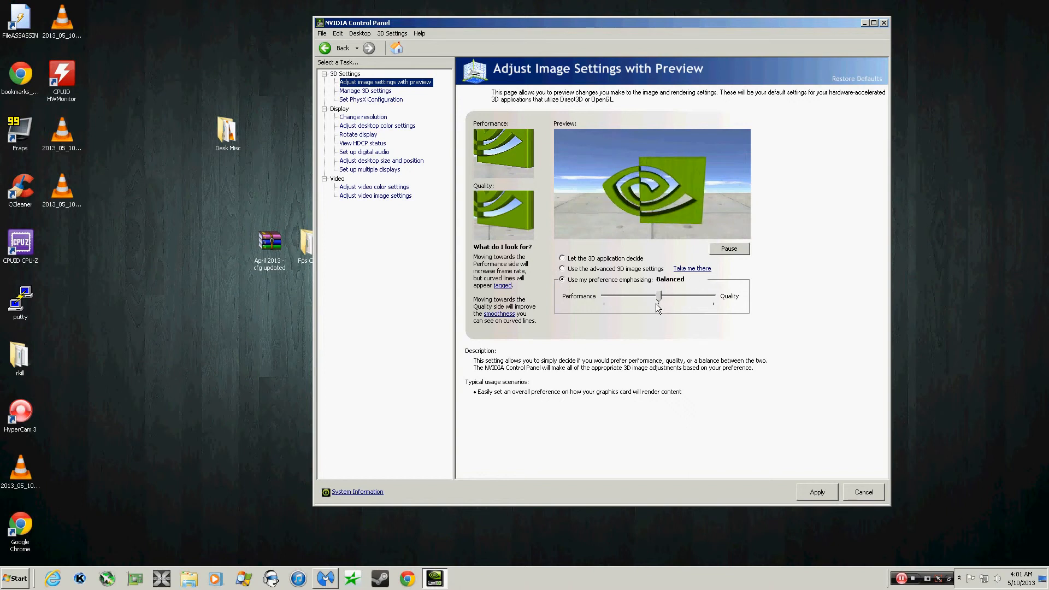
left_click_drag(658, 297, 601, 298)
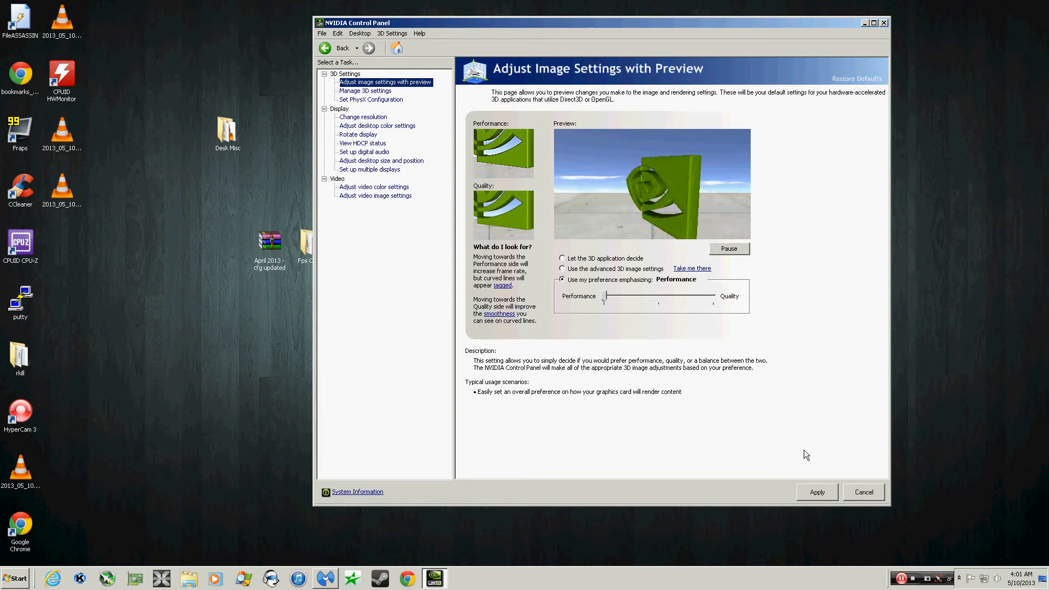
left_click(860, 495)
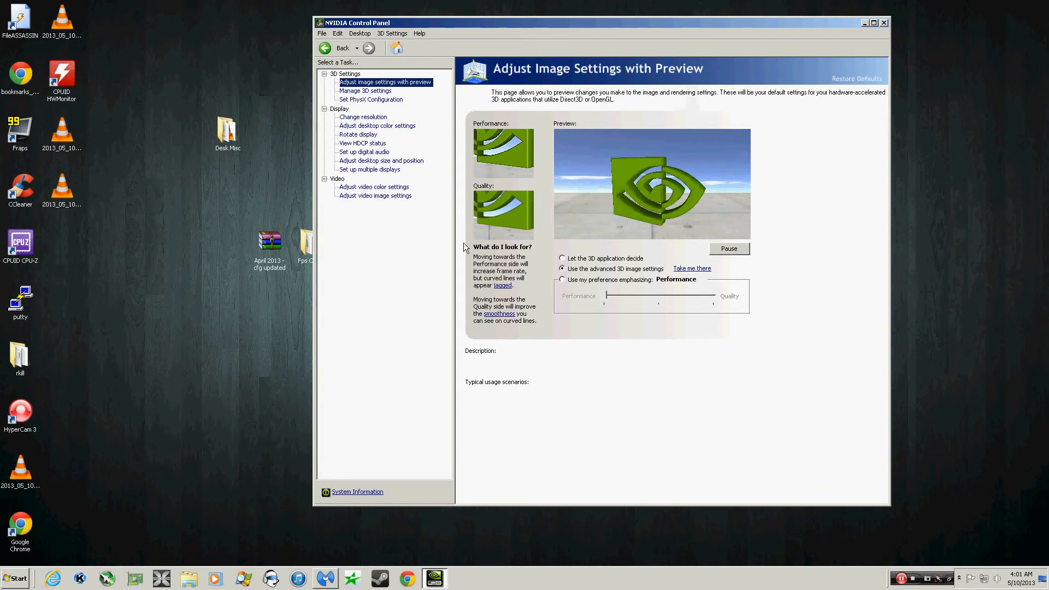
Step: Examine the available choices for CUDA - GPUs and Maximum pre-rendered frames in the global 3D settings
left_click(366, 90)
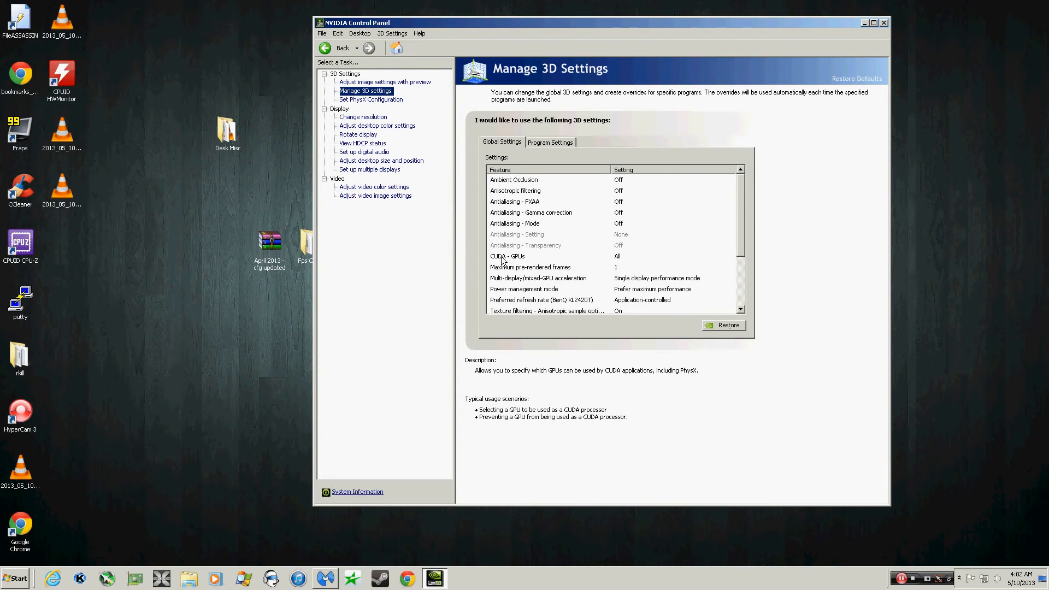
left_click(621, 256)
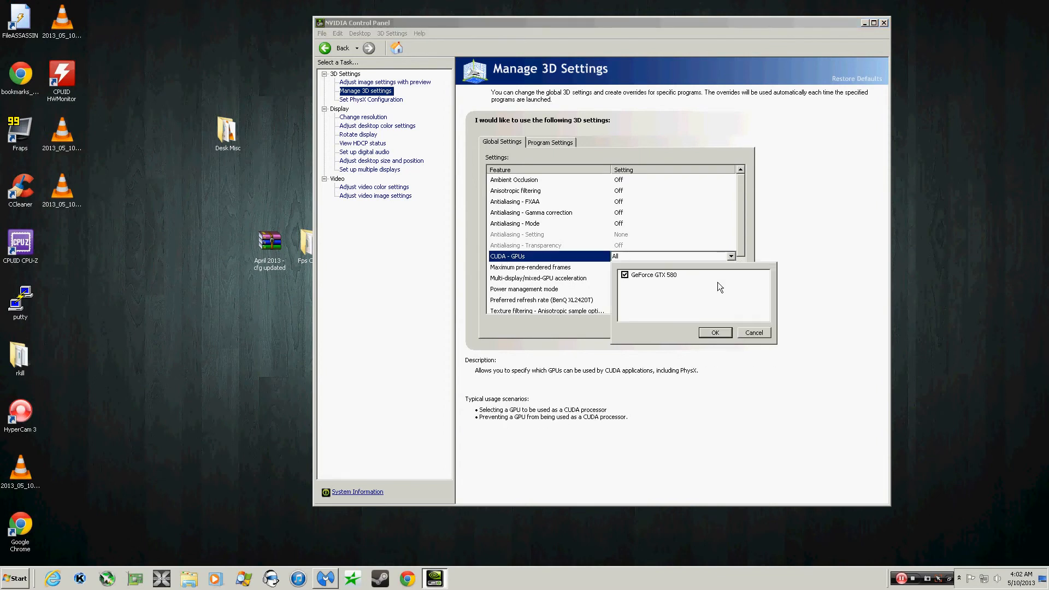
left_click(754, 333)
left_click_drag(742, 221, 743, 245)
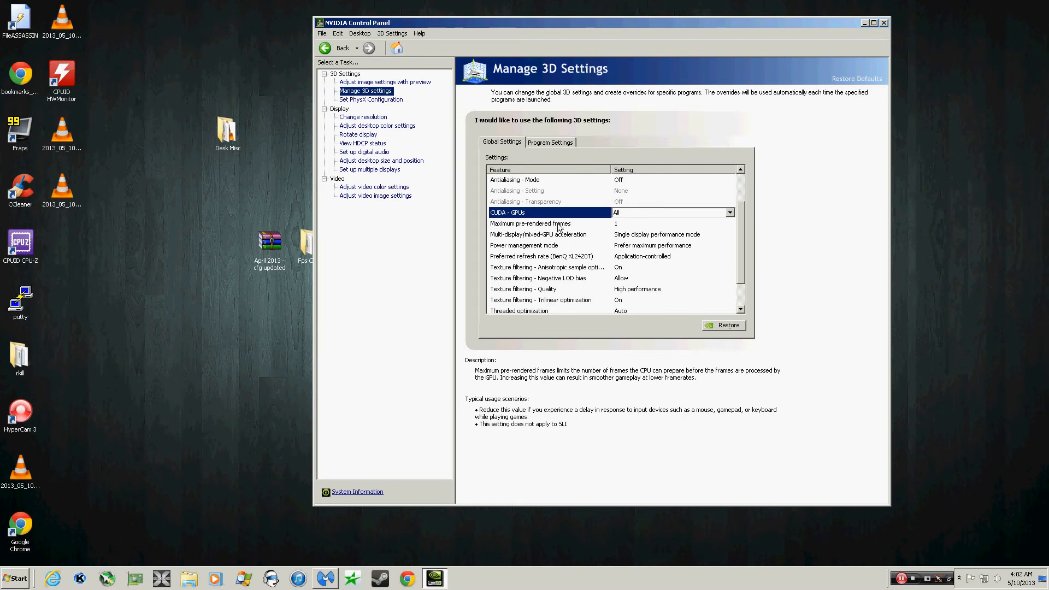
left_click(625, 223)
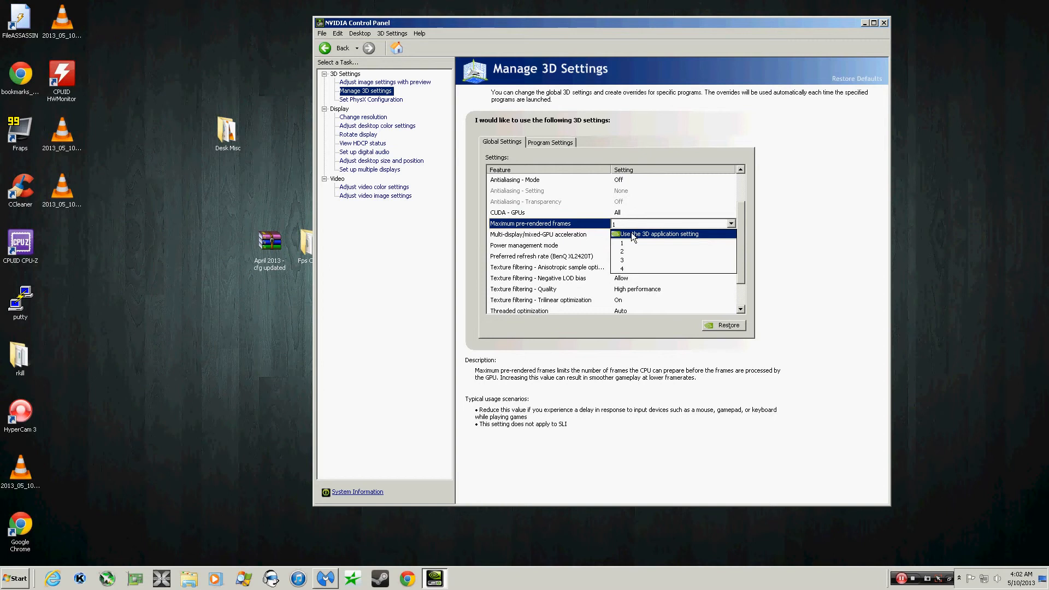
left_click(826, 209)
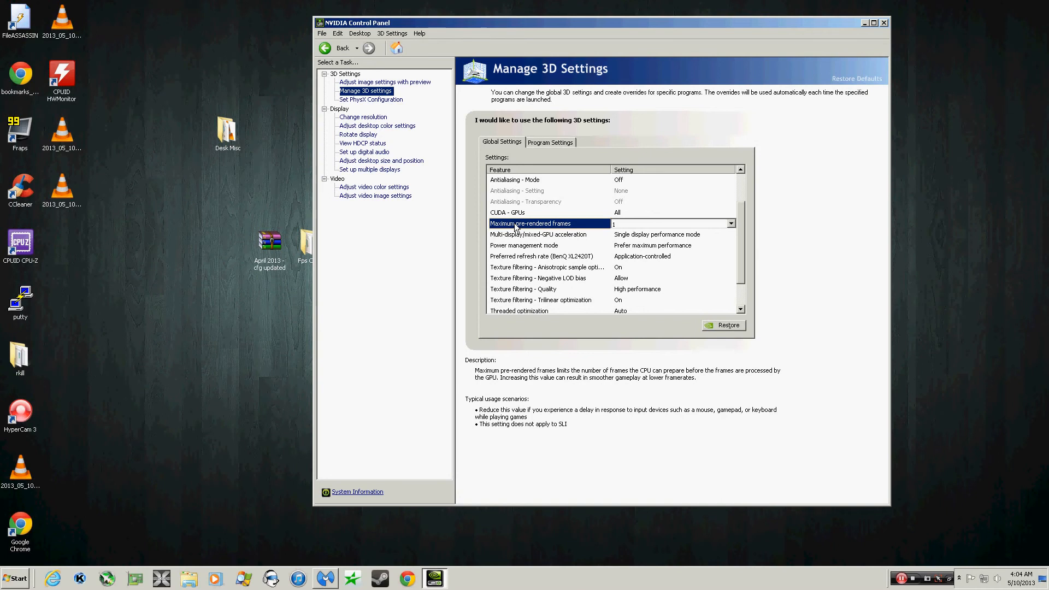
Step: Examine the choices for multi-display/mixed-GPU acceleration and power management mode, and review the remaining global 3D features
mouse_move(554, 235)
left_click(662, 235)
left_click(808, 243)
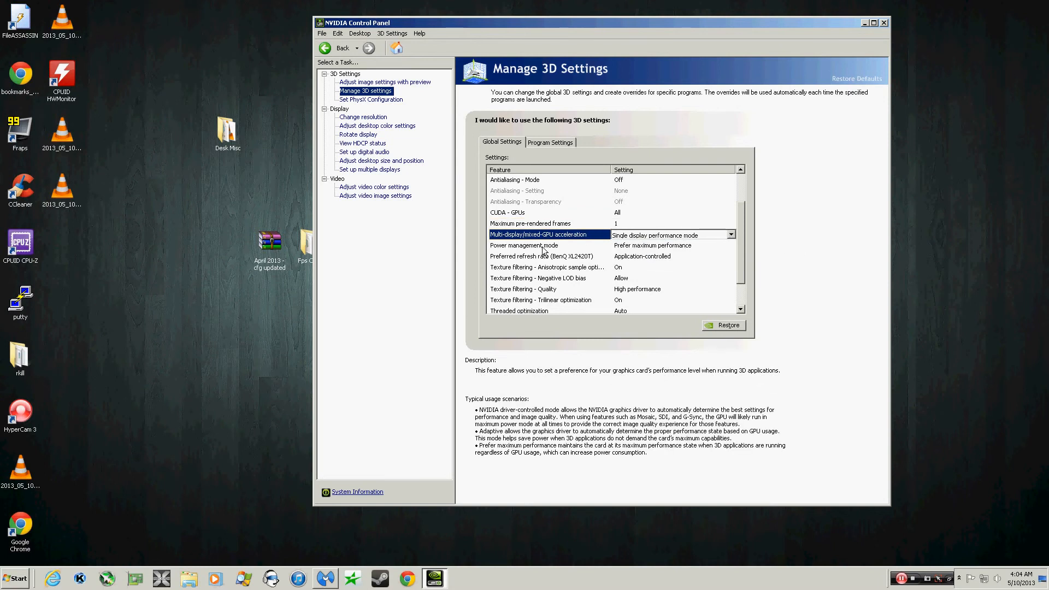
left_click(639, 246)
left_click(782, 224)
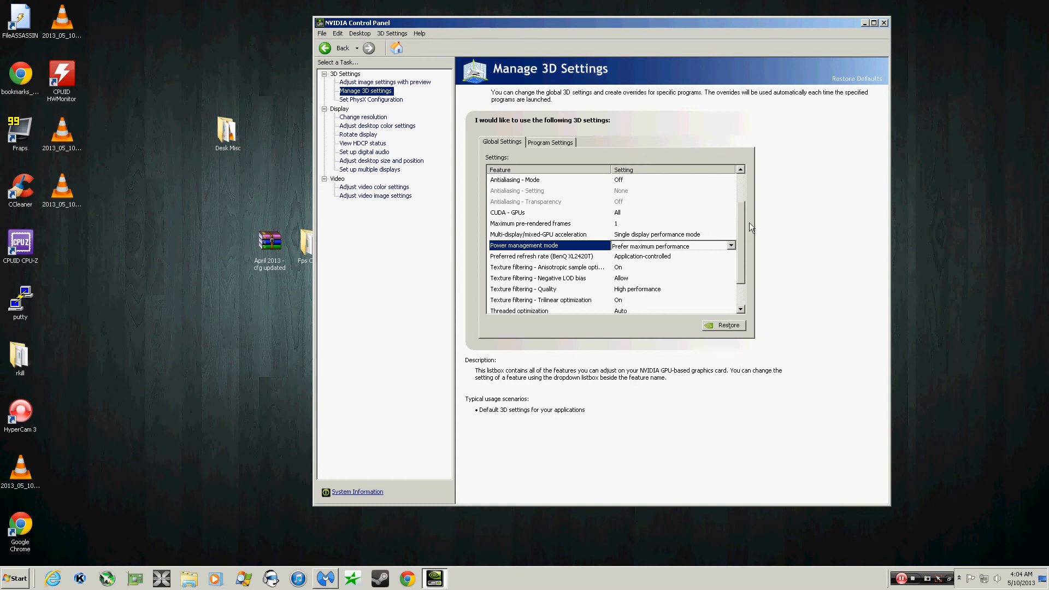
scroll(743, 209, "down", 1)
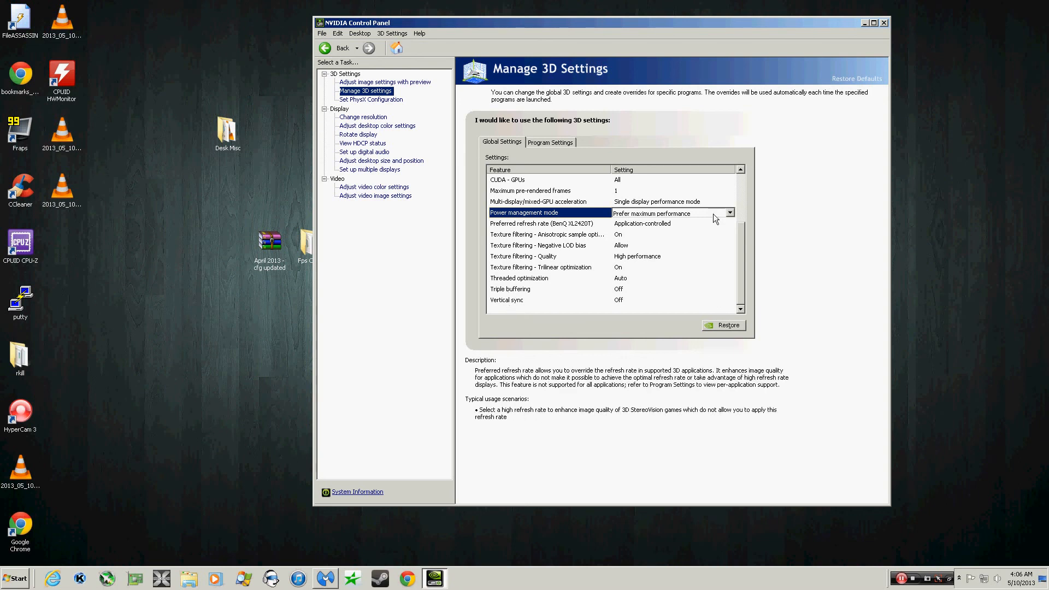
Step: Close the NVIDIA Control Panel and reopen the Fps CSGO folder on the desktop
left_click(884, 22)
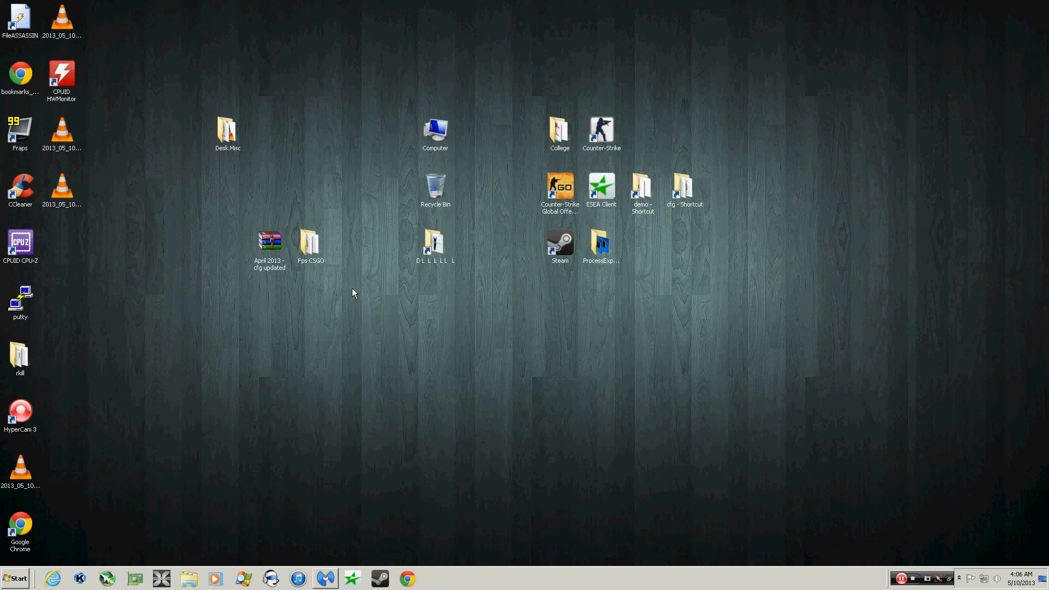
double_click(319, 245)
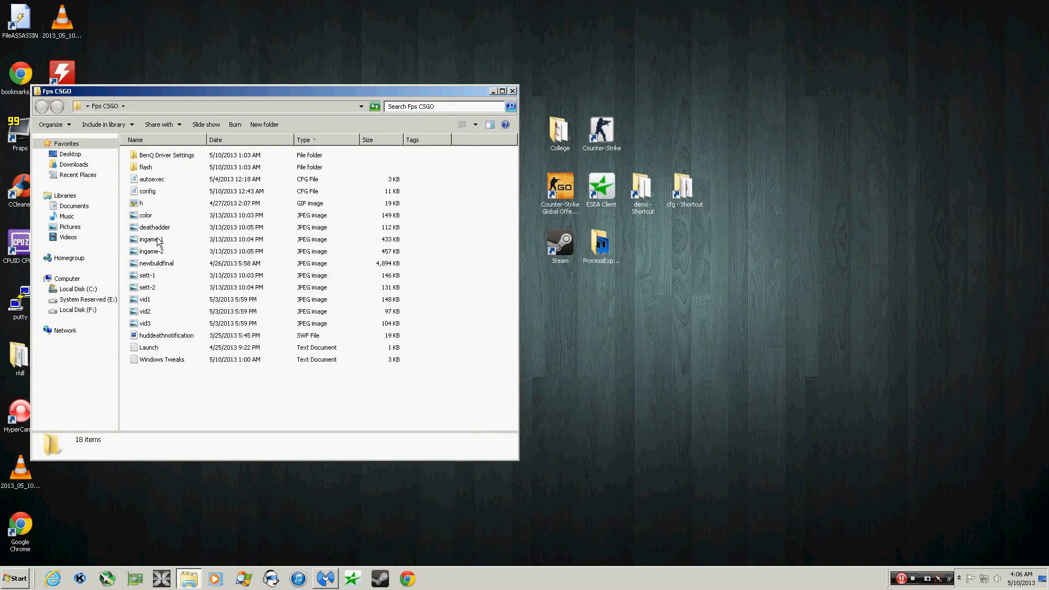